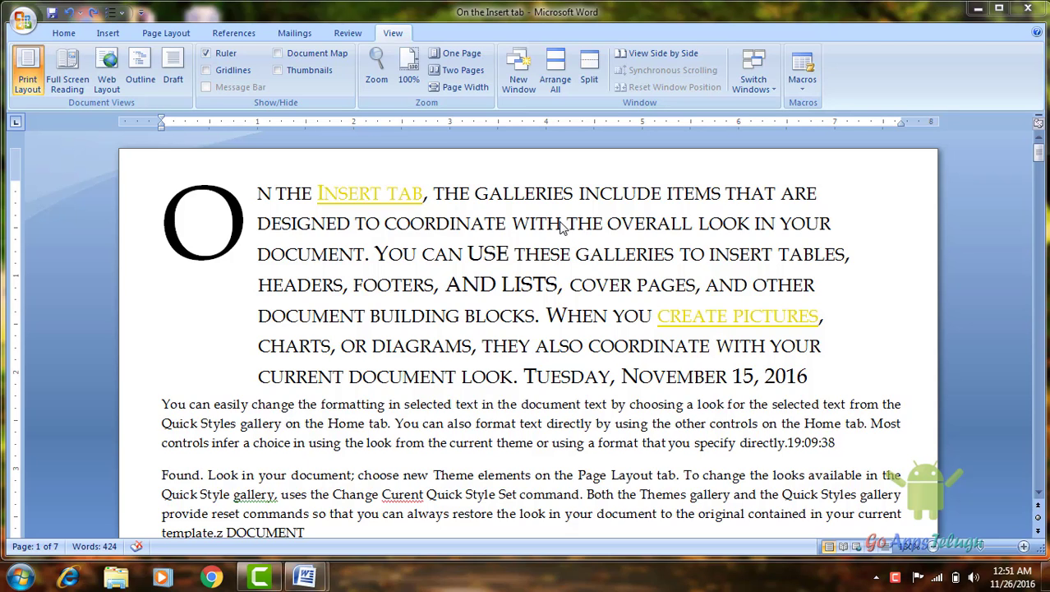
Step: Split the document just below the drop-cap paragraph and widen the drop-cap O's frame
click(590, 74)
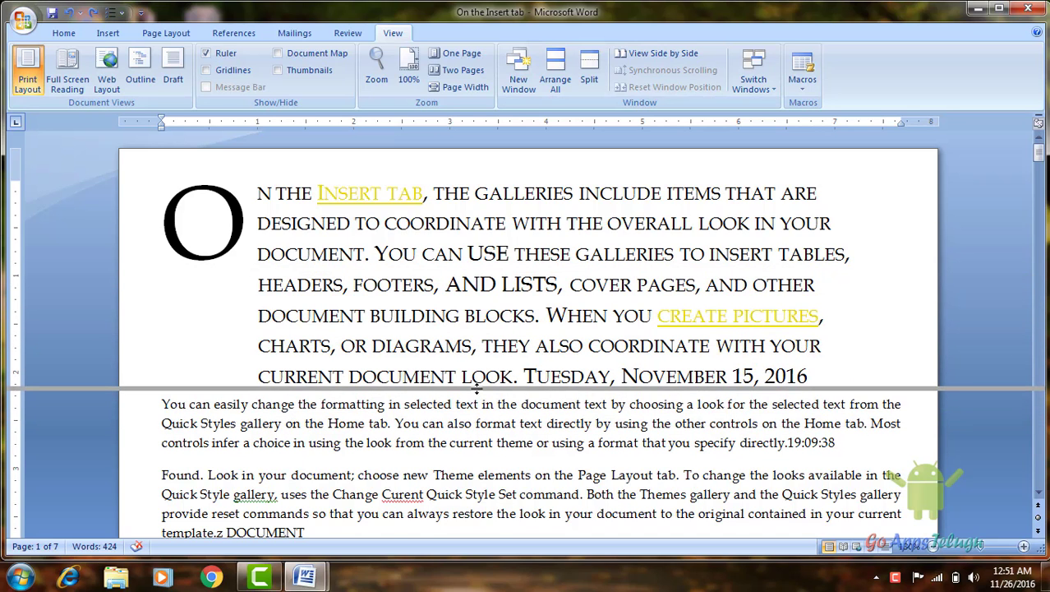
click(480, 391)
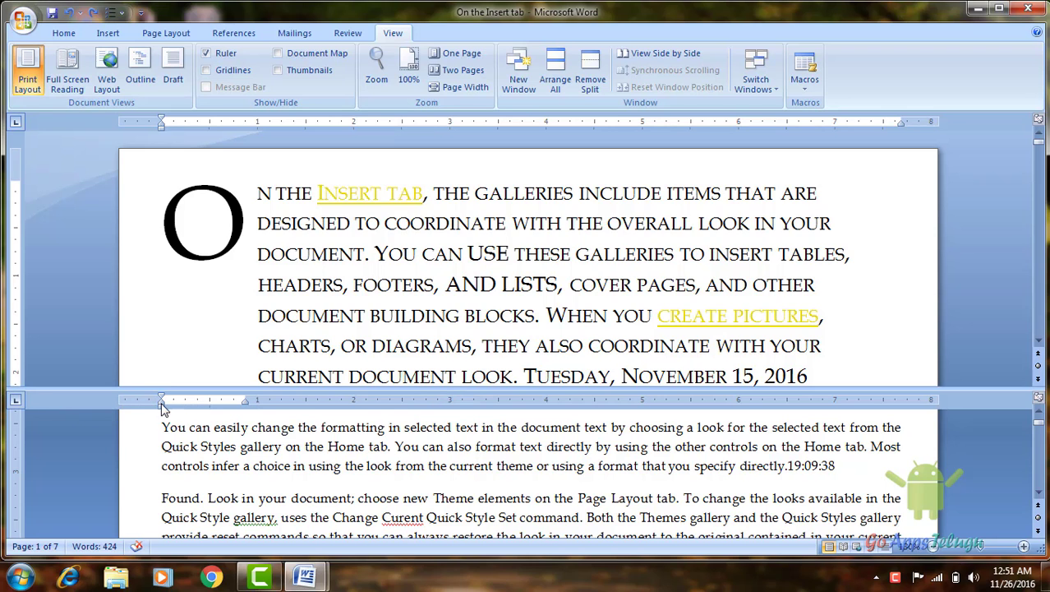
drag(244, 400, 375, 400)
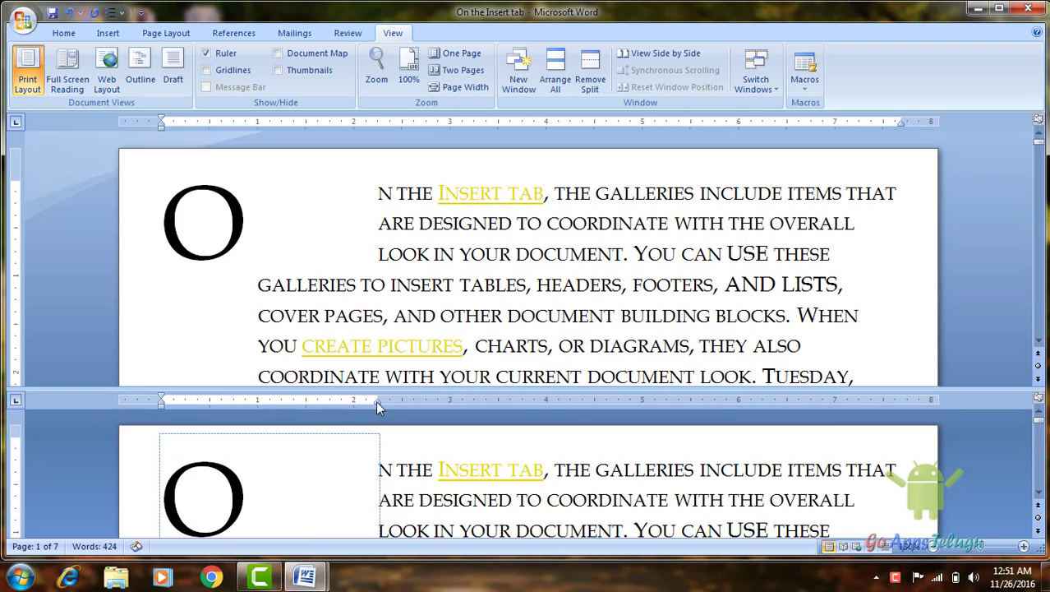
Step: Pull the drop-cap paragraph's right indent inward on the upper ruler
click(901, 121)
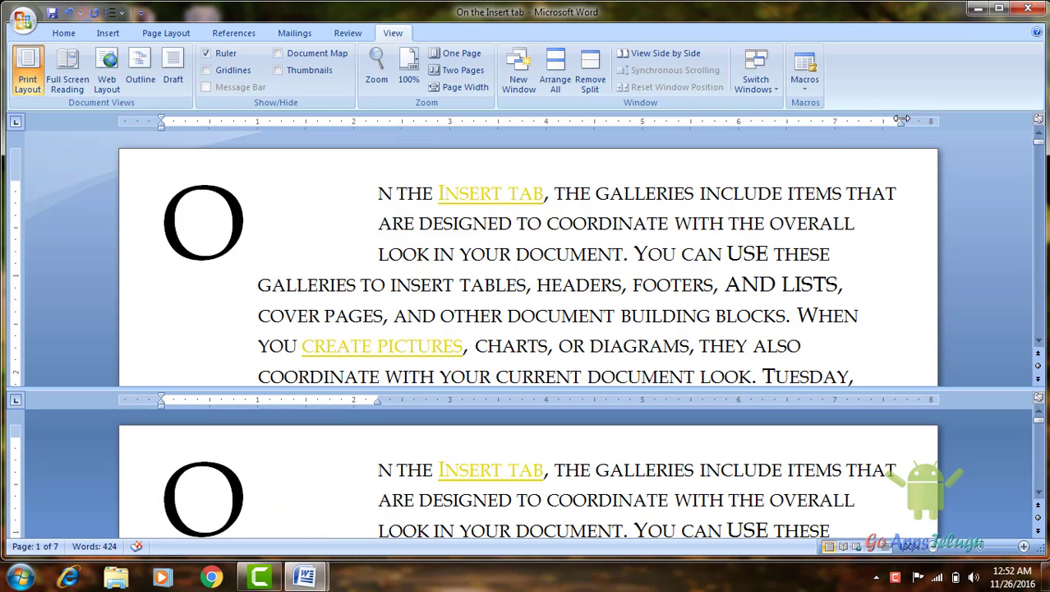
mouse_move(900, 121)
mouse_down()
mouse_move(772, 120)
mouse_move(865, 121)
mouse_up()
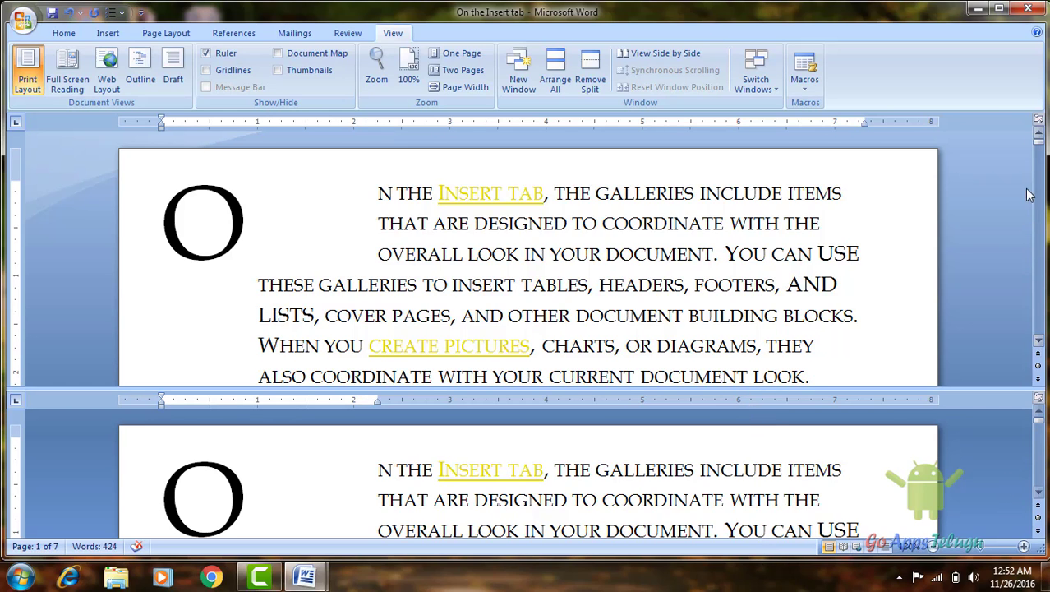
drag(1041, 142, 1042, 146)
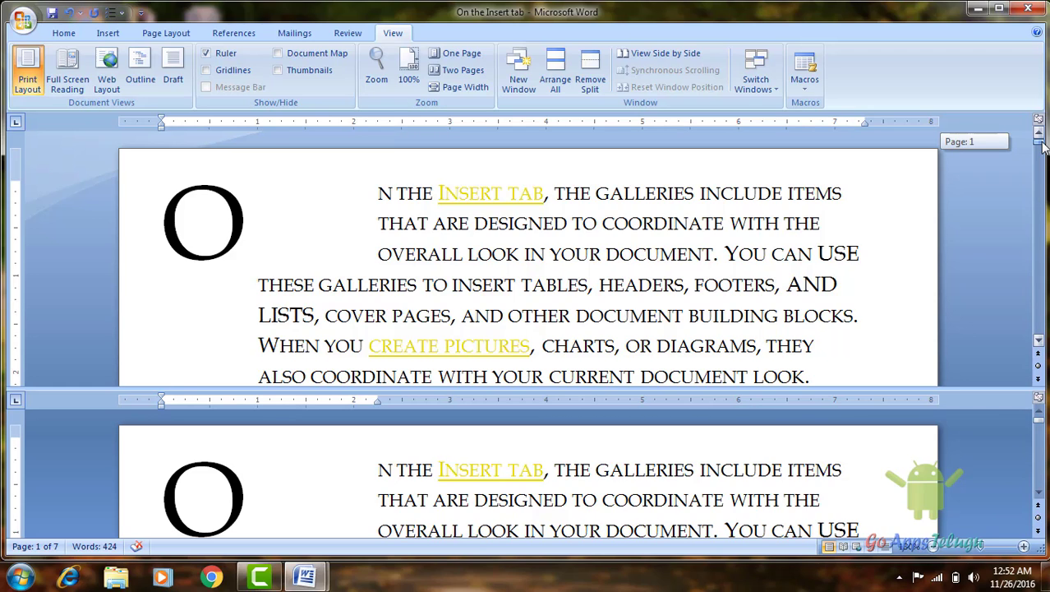
mouse_move(1041, 141)
mouse_down()
mouse_move(1037, 177)
mouse_move(1039, 146)
mouse_up()
mouse_move(1039, 420)
mouse_down()
mouse_move(1036, 465)
mouse_move(1037, 420)
mouse_up()
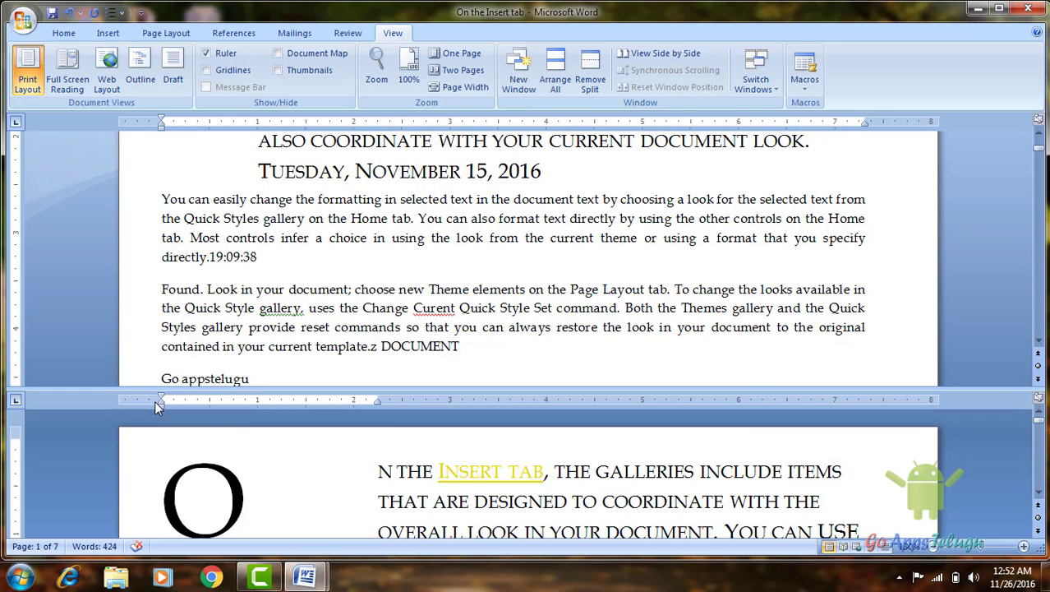
Step: Narrow the drop-cap O's frame in the lower pane so the text sits closer
click(378, 397)
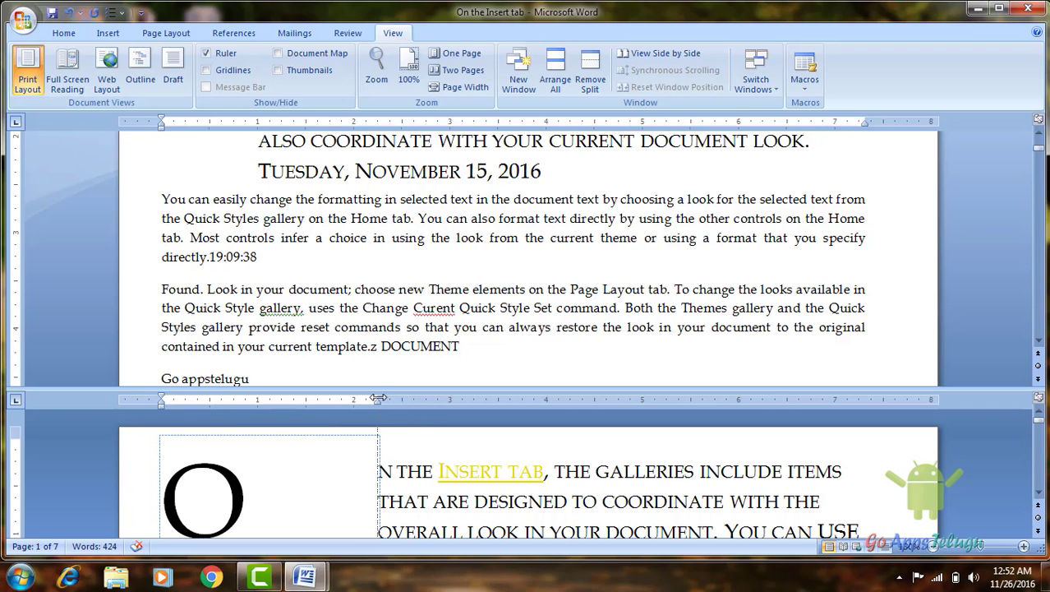
drag(378, 398, 268, 398)
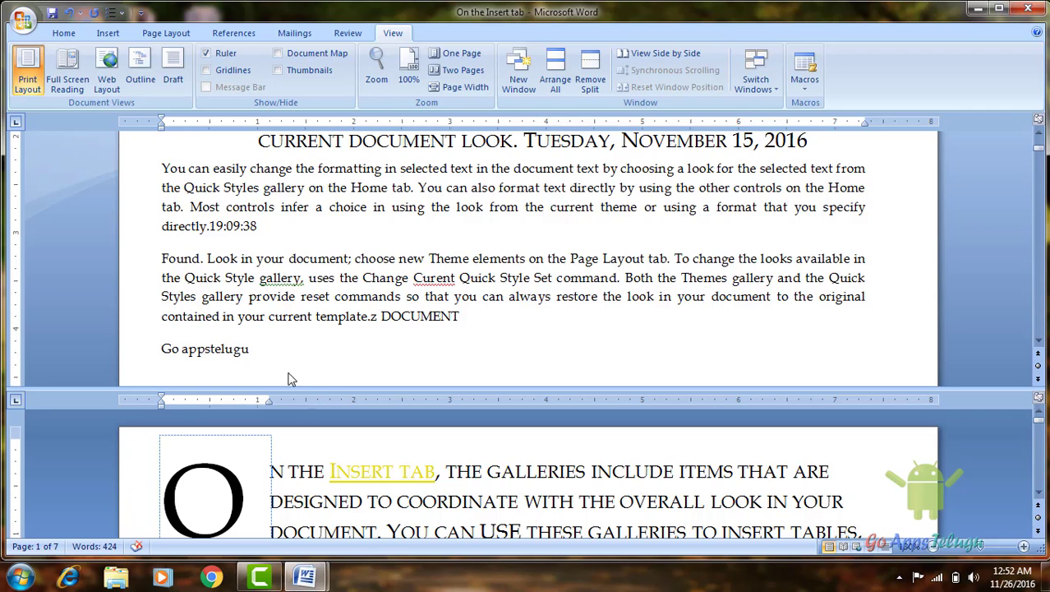
scroll(288, 379, up, 3)
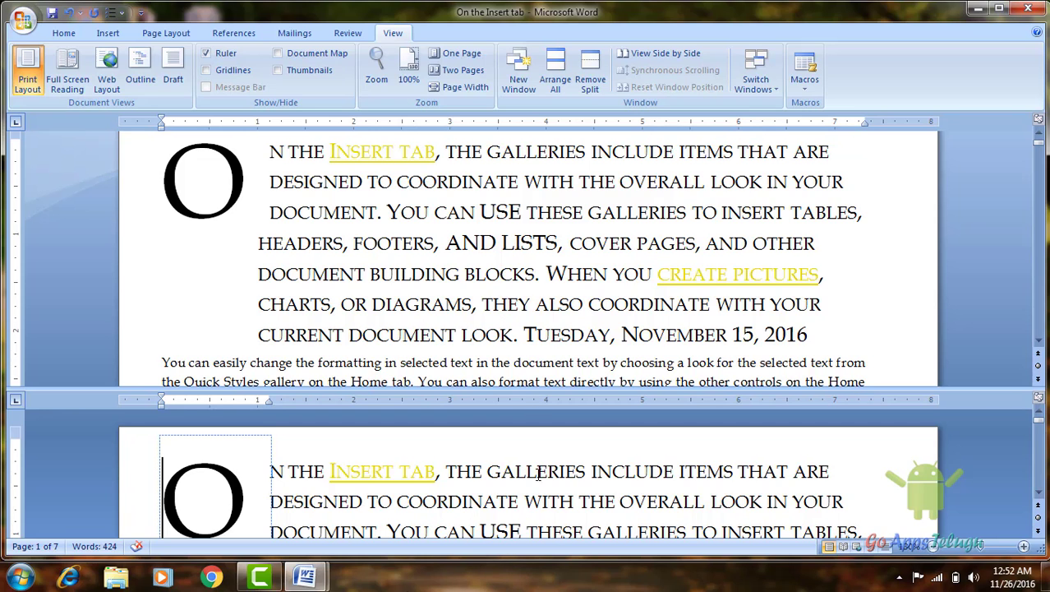
Step: Remove the split to return the document to a single pane
click(591, 70)
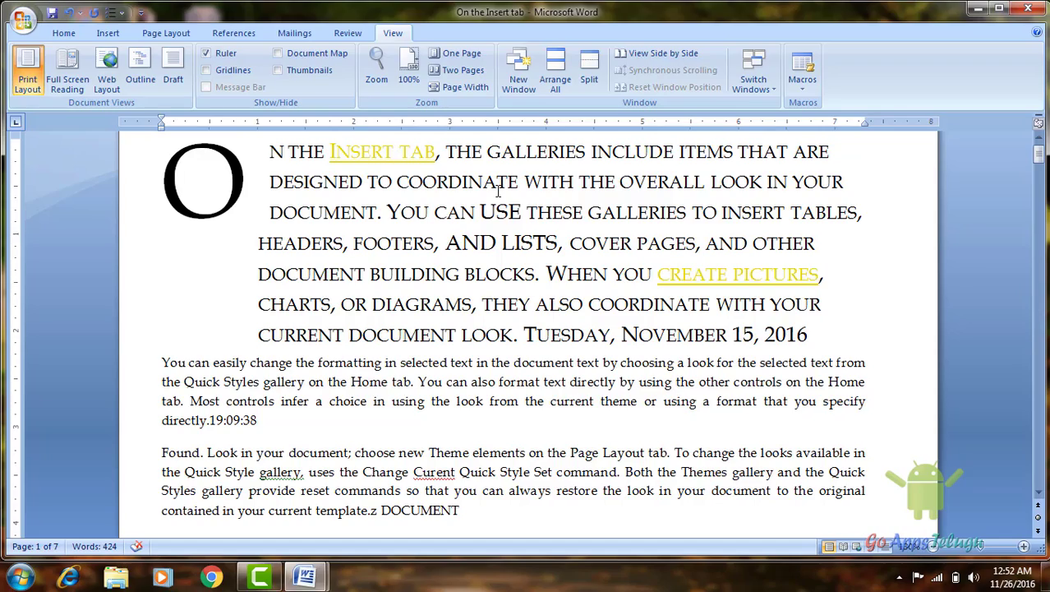
Step: Open the document in a second window, maximize then restore it, and bring window 1 forward
click(525, 71)
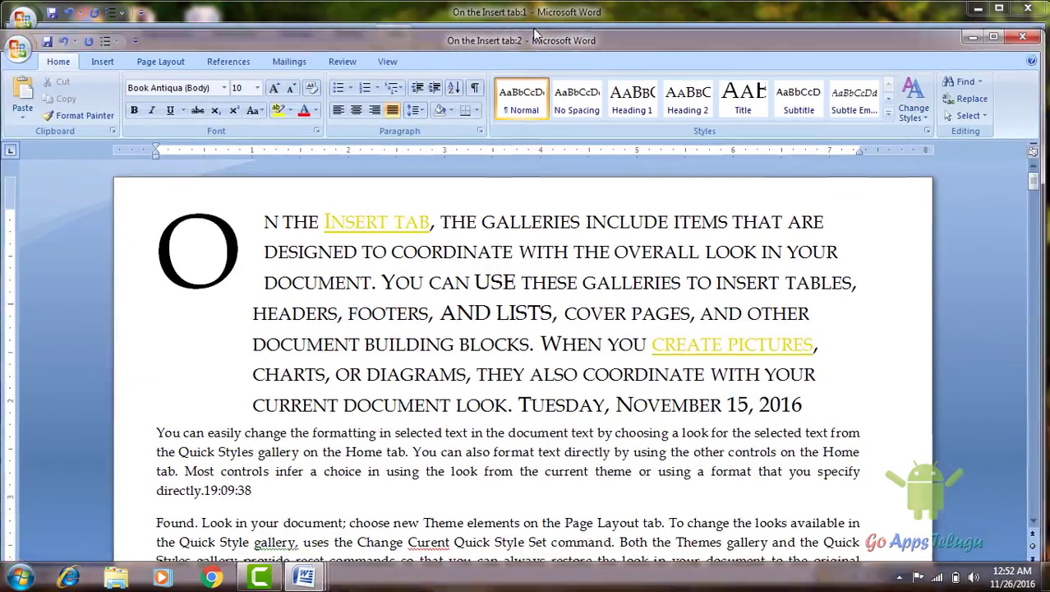
double_click(535, 34)
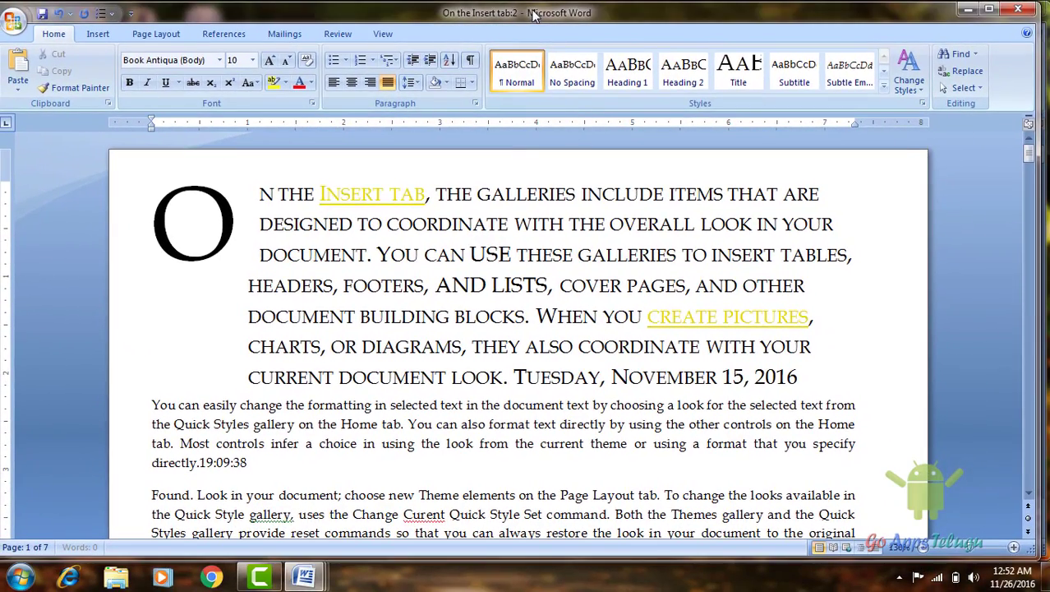
drag(458, 13, 516, 110)
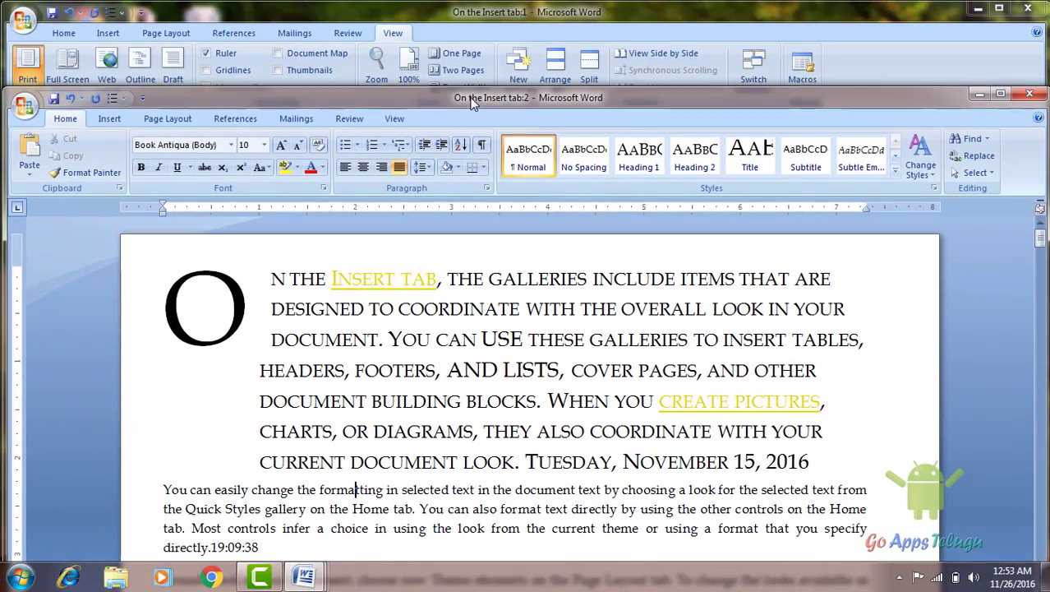
click(523, 19)
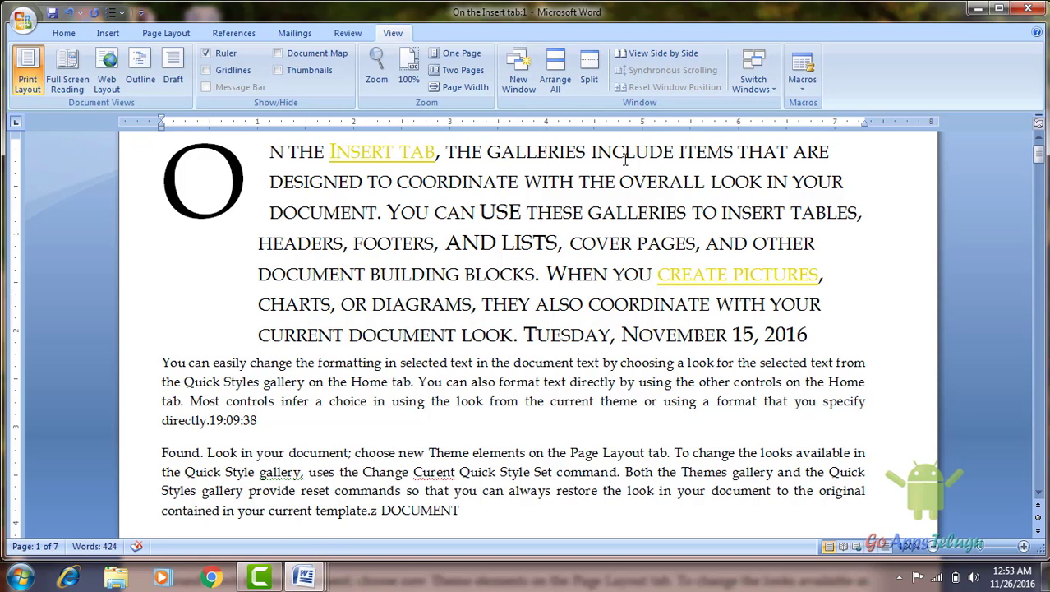
Step: Switch to the On the Insert tab:2 window and minimize it
click(761, 88)
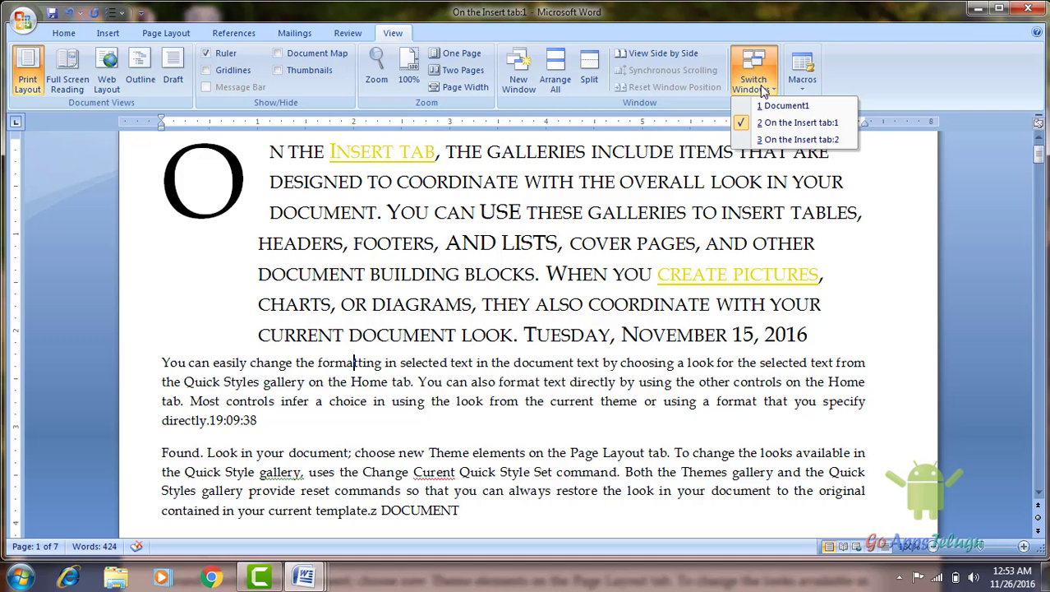
click(774, 141)
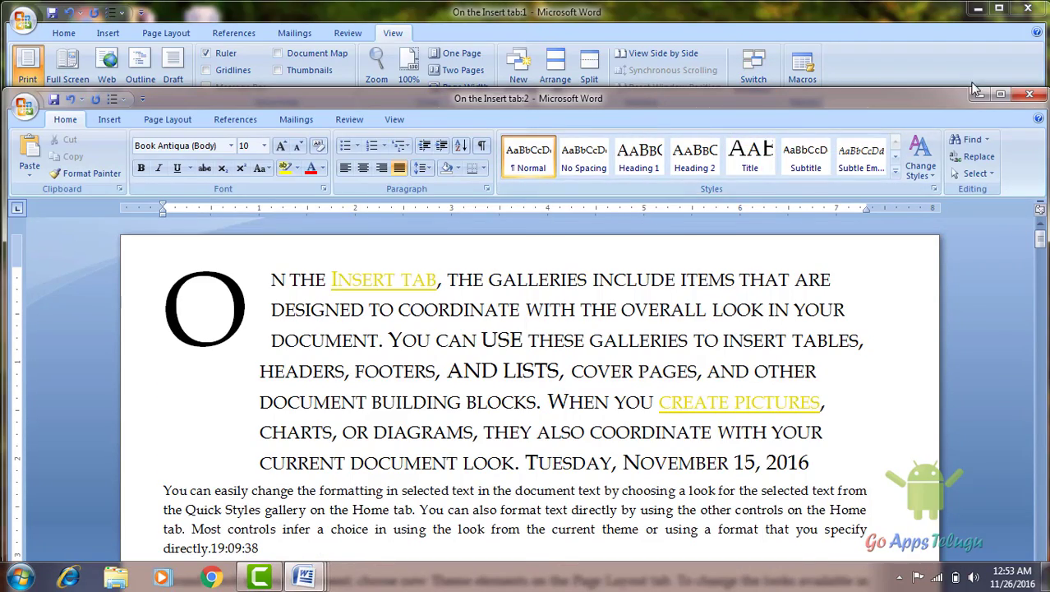
click(979, 95)
Step: Switch to the blank Document1 window and minimize it
click(754, 79)
click(774, 103)
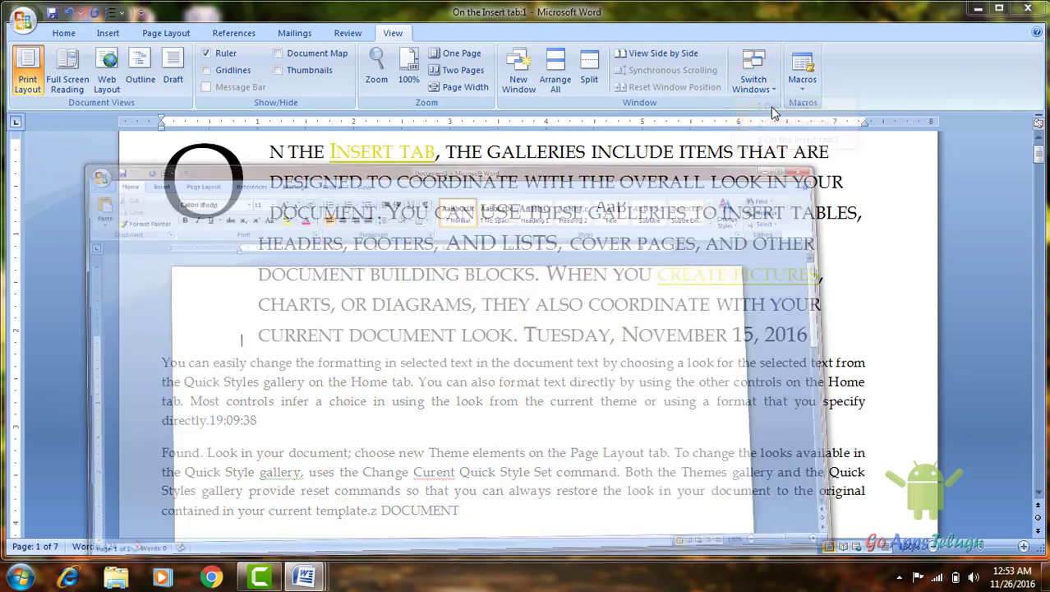
click(978, 9)
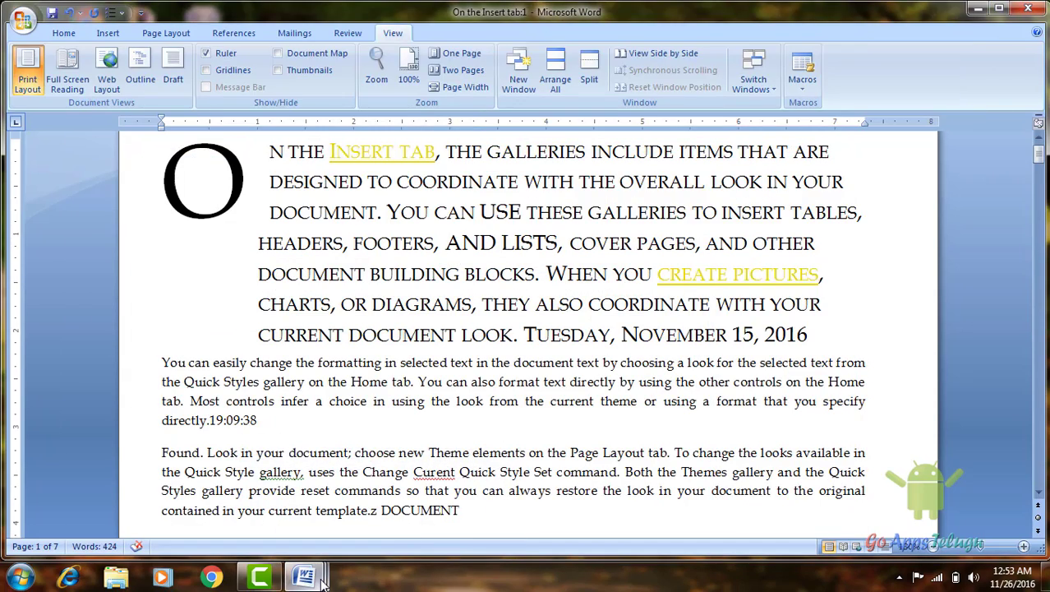
Step: Return to window 1 from the taskbar, then switch to window 2 and close it with Ctrl+W
mouse_move(308, 580)
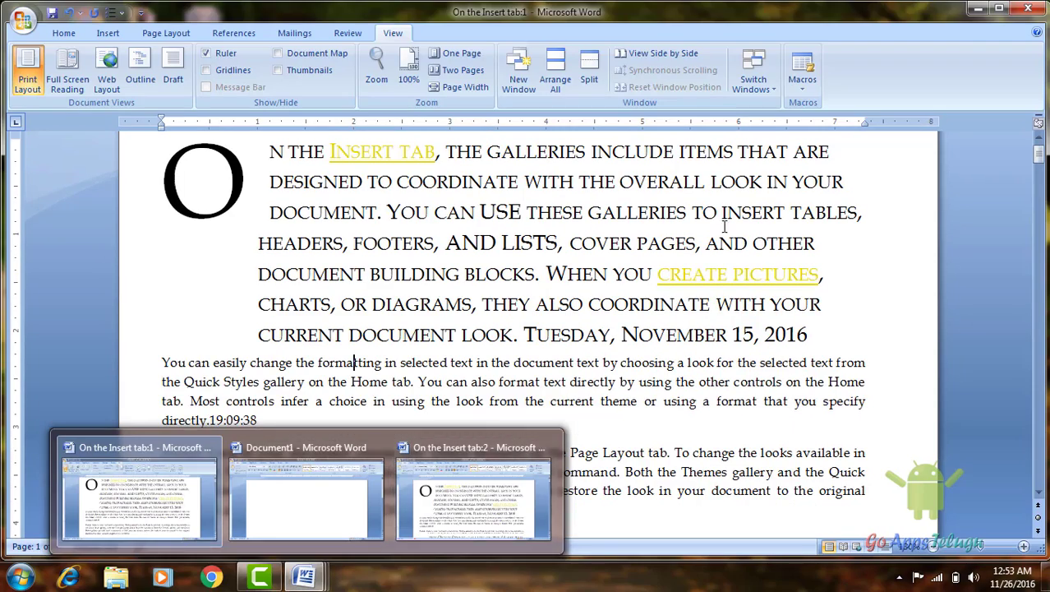
click(724, 223)
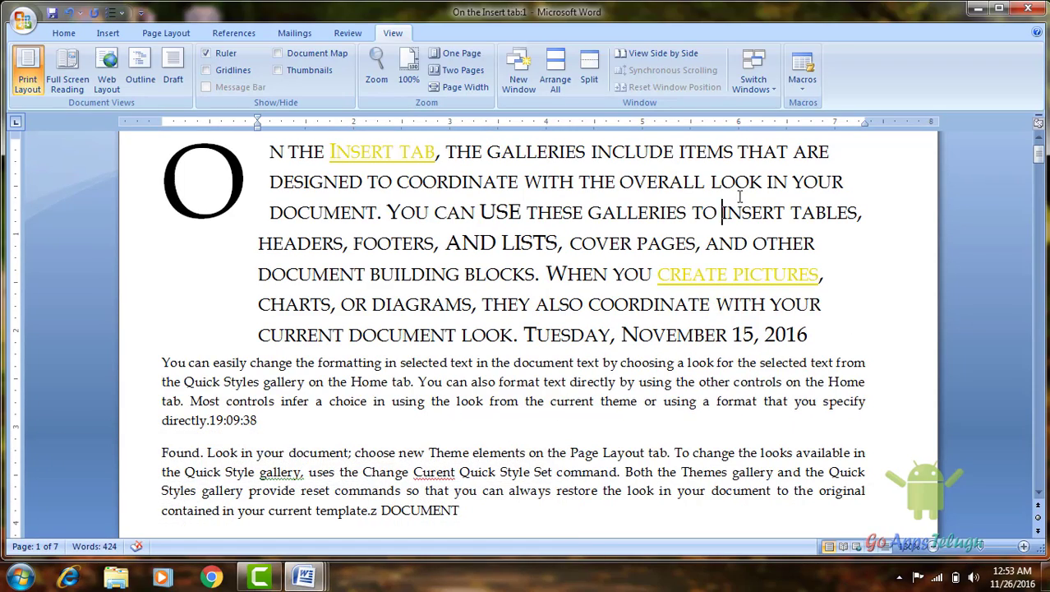
click(765, 90)
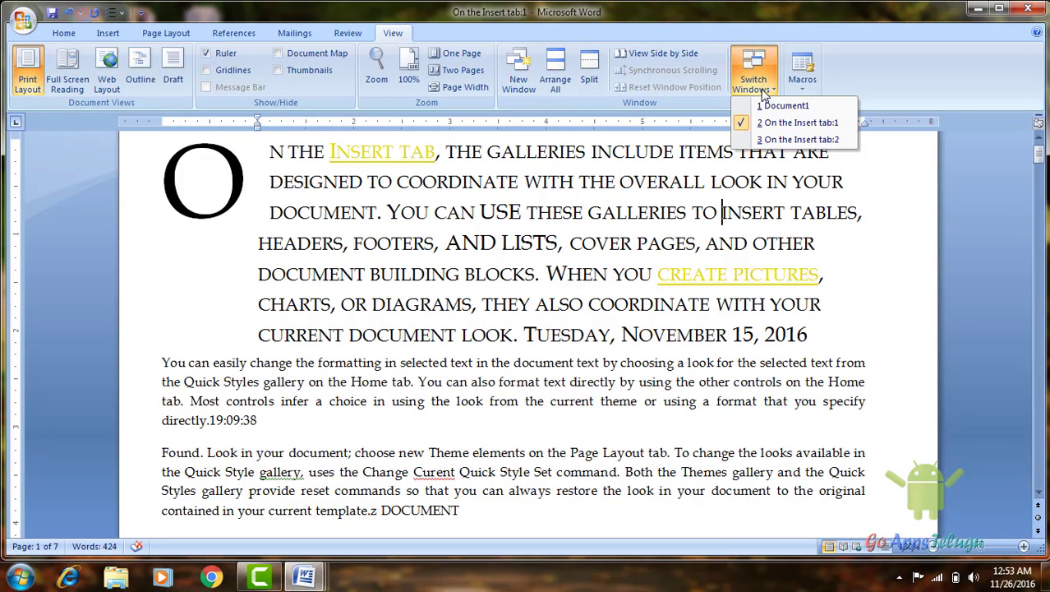
click(789, 139)
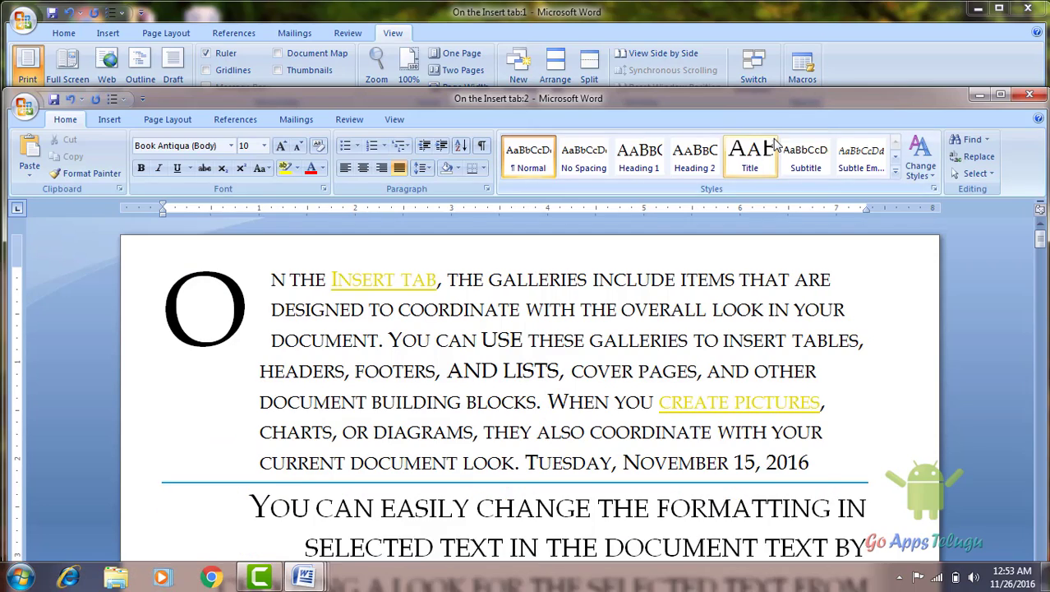
key(ctrl+w)
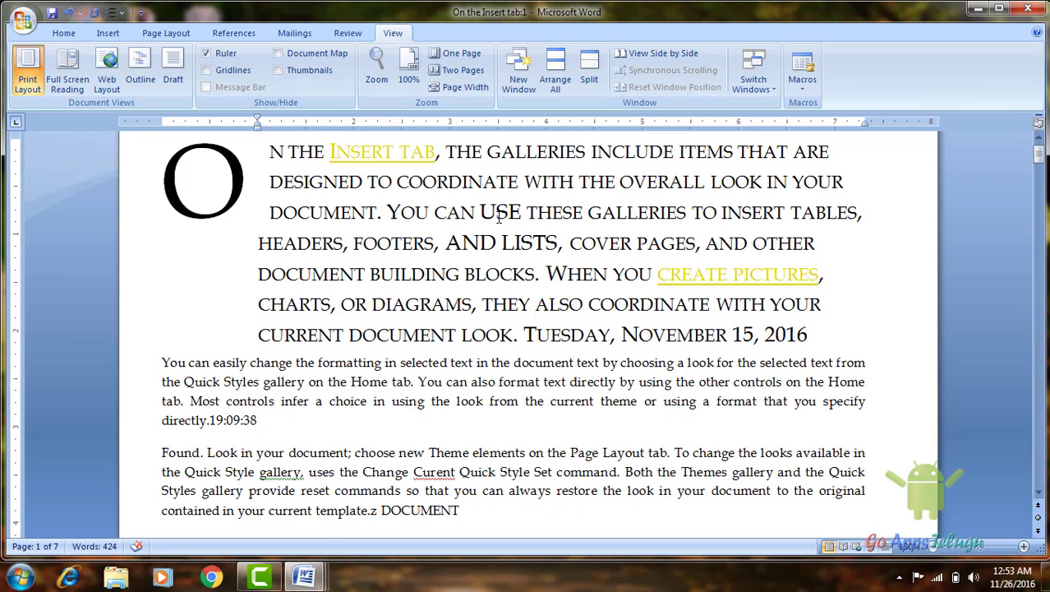